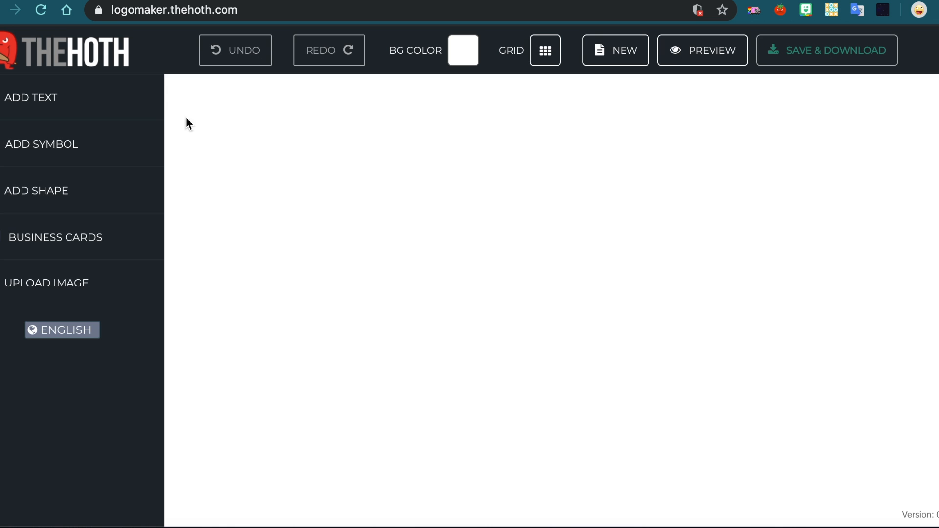
Add a text element and replace its placeholder with TECH CLUB.
{"action": "left_click", "coordinate": [57, 112]}
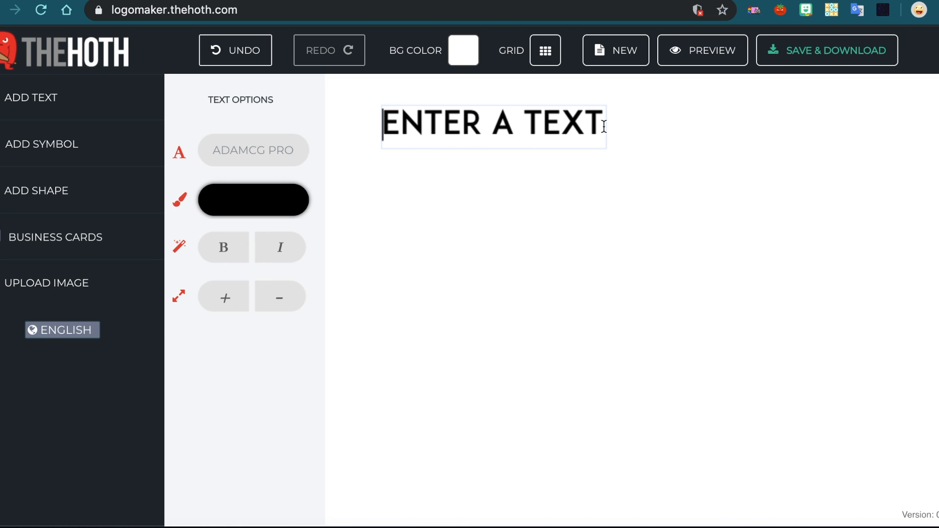
{"action": "left_click_drag", "start_coordinate": [604, 123], "coordinate": [366, 98]}
{"action": "key", "text": "BackSpace"}
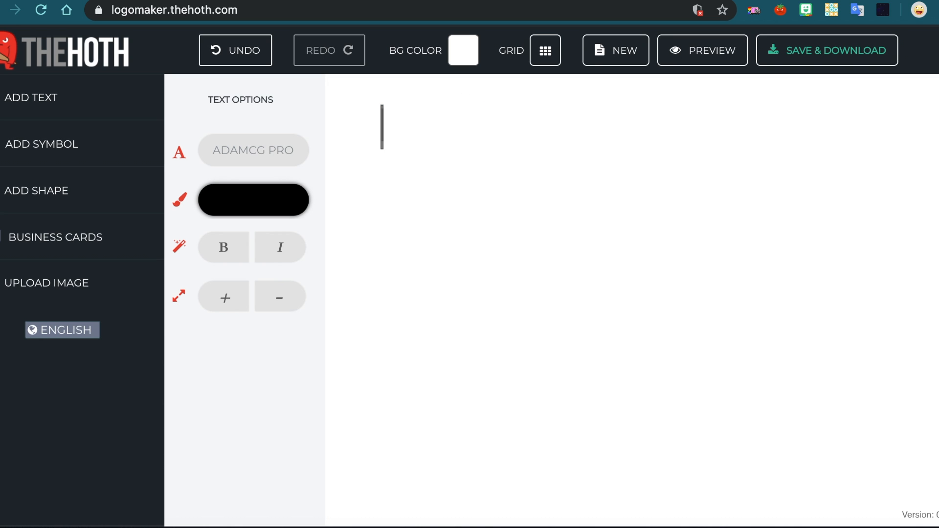
{"action": "type", "text": "TECH CLUBN"}
{"action": "key", "text": "BackSpace"}
{"action": "key", "text": "BackSpace"}
{"action": "key", "text": "BackSpace"}
{"action": "type", "text": "UB"}
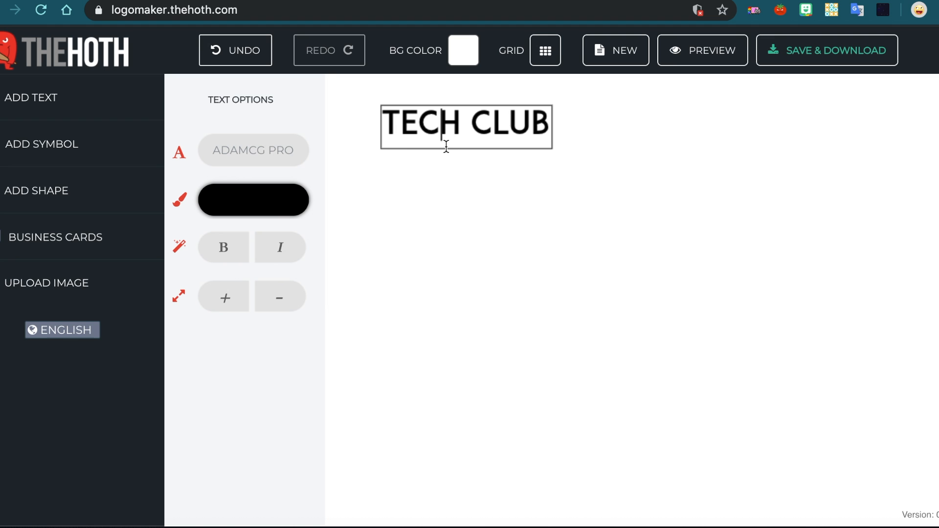
Move the TECH CLUB text to the middle of the canvas and make it bold and italic.
{"action": "left_click", "coordinate": [470, 223]}
{"action": "left_click", "coordinate": [457, 132]}
{"action": "left_click_drag", "start_coordinate": [457, 132], "coordinate": [574, 260]}
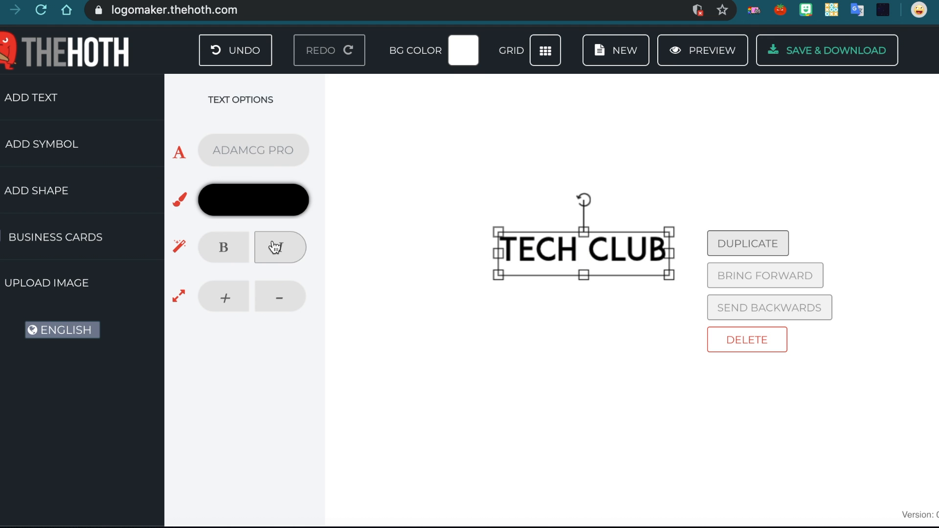
{"action": "left_click", "coordinate": [220, 247]}
{"action": "left_click", "coordinate": [290, 247]}
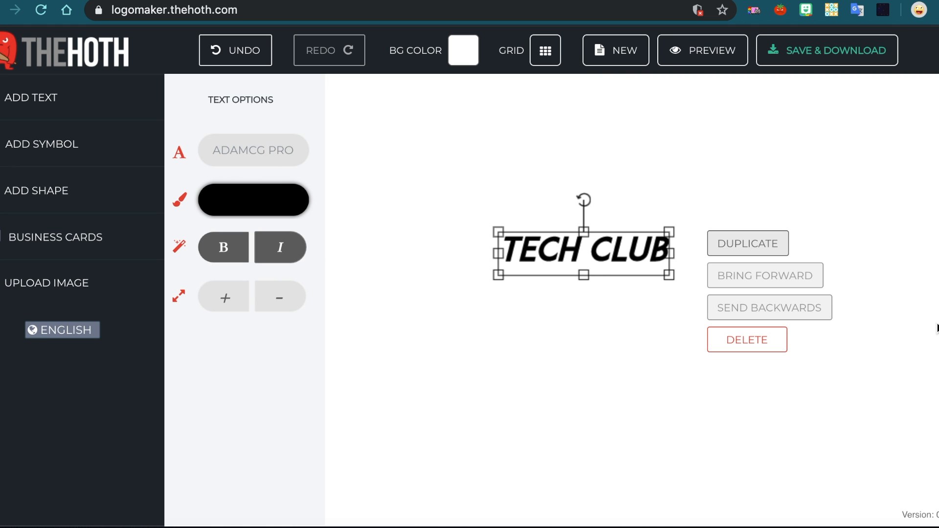
{"action": "left_click", "coordinate": [743, 248]}
{"action": "left_click_drag", "start_coordinate": [631, 261], "coordinate": [622, 285]}
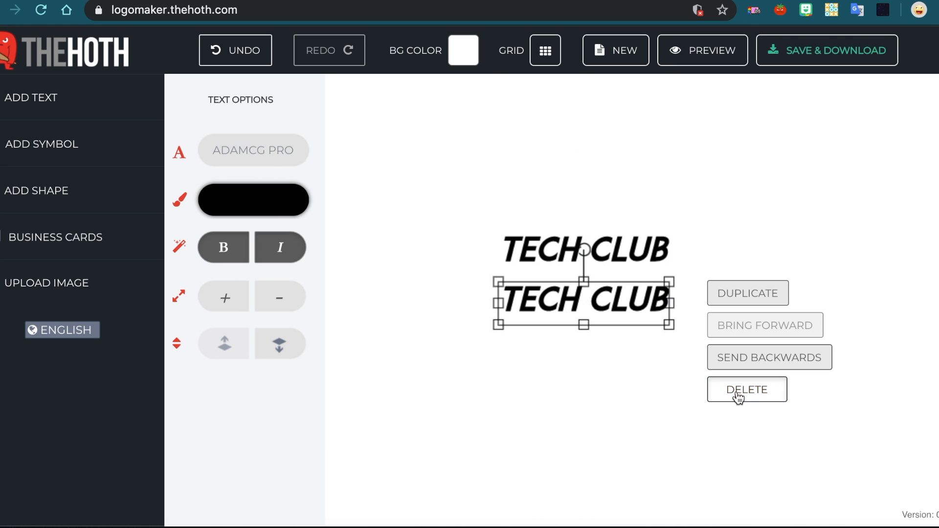
{"action": "left_click", "coordinate": [736, 391]}
Enlarge the text by two steps and shrink it back by two steps.
{"action": "left_click", "coordinate": [545, 253]}
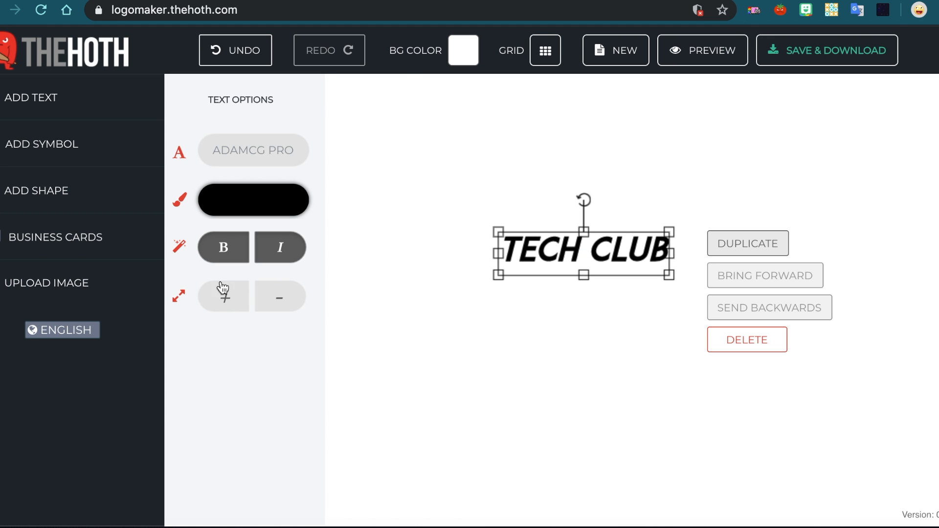
{"action": "left_click", "coordinate": [222, 299]}
{"action": "left_click", "coordinate": [225, 303]}
{"action": "left_click", "coordinate": [268, 301]}
{"action": "left_click", "coordinate": [268, 302]}
Open the symbol library and browse the categories to the Technology set.
{"action": "left_click", "coordinate": [105, 139]}
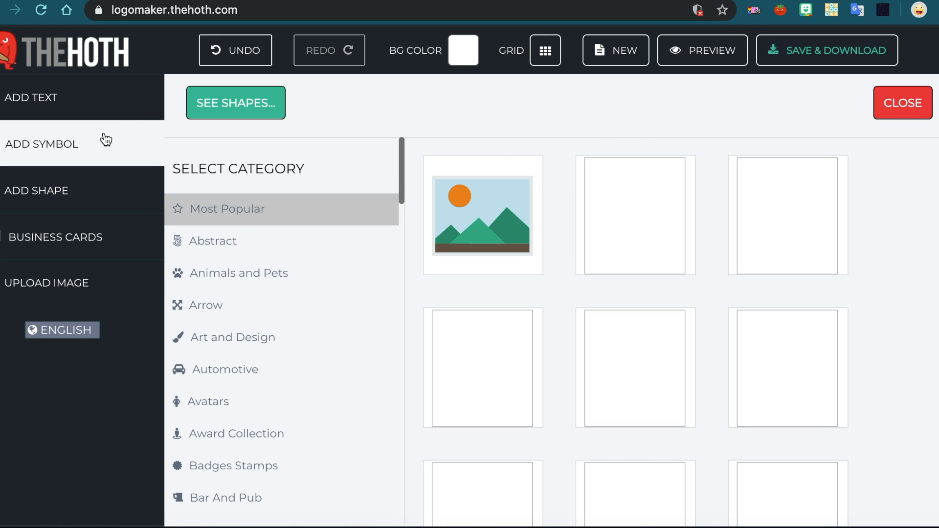
{"action": "scroll", "coordinate": [484, 317], "scroll_direction": "down", "scroll_amount": 10}
{"action": "scroll", "coordinate": [483, 314], "scroll_direction": "down", "scroll_amount": 5}
{"action": "scroll", "coordinate": [702, 342], "scroll_direction": "down", "scroll_amount": 4}
{"action": "scroll", "coordinate": [703, 268], "scroll_direction": "down", "scroll_amount": 3}
{"action": "scroll", "coordinate": [308, 369], "scroll_direction": "down", "scroll_amount": 15}
{"action": "scroll", "coordinate": [308, 369], "scroll_direction": "down", "scroll_amount": 15}
{"action": "scroll", "coordinate": [308, 369], "scroll_direction": "down", "scroll_amount": 4}
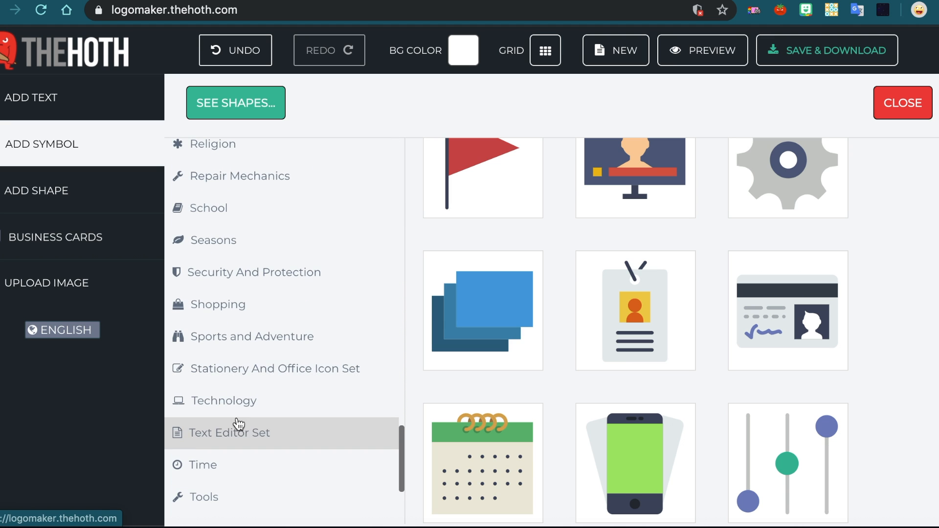
{"action": "left_click", "coordinate": [239, 425]}
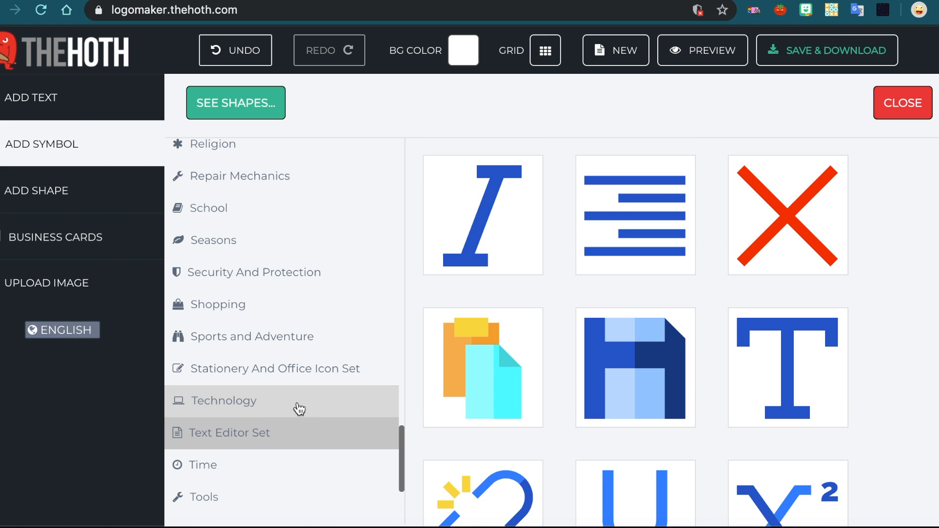
{"action": "left_click", "coordinate": [223, 402]}
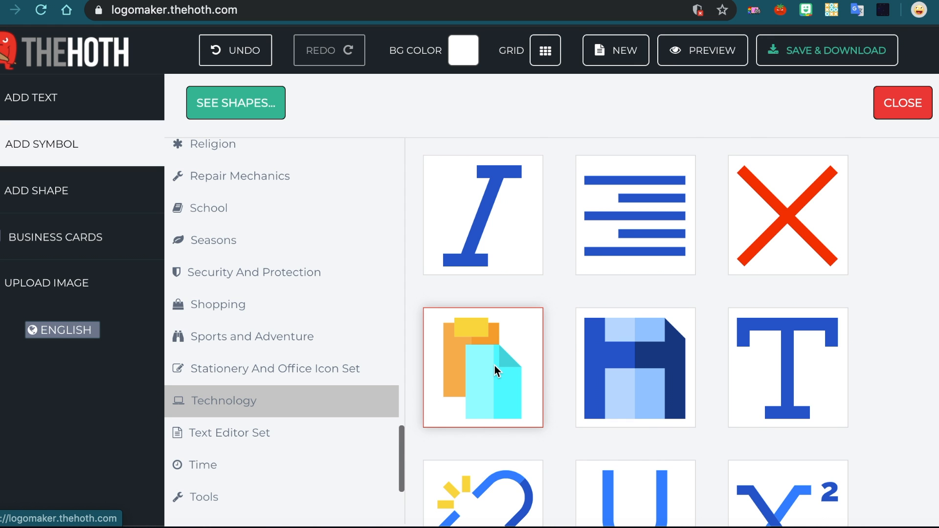
{"action": "scroll", "coordinate": [494, 367], "scroll_direction": "down", "scroll_amount": 4}
{"action": "scroll", "coordinate": [495, 366], "scroll_direction": "up", "scroll_amount": 4}
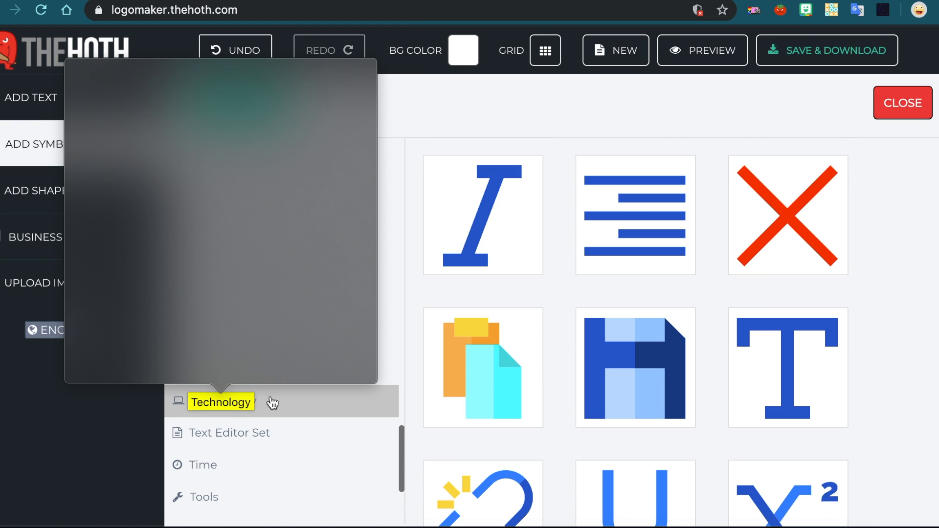
{"action": "left_click", "coordinate": [270, 401]}
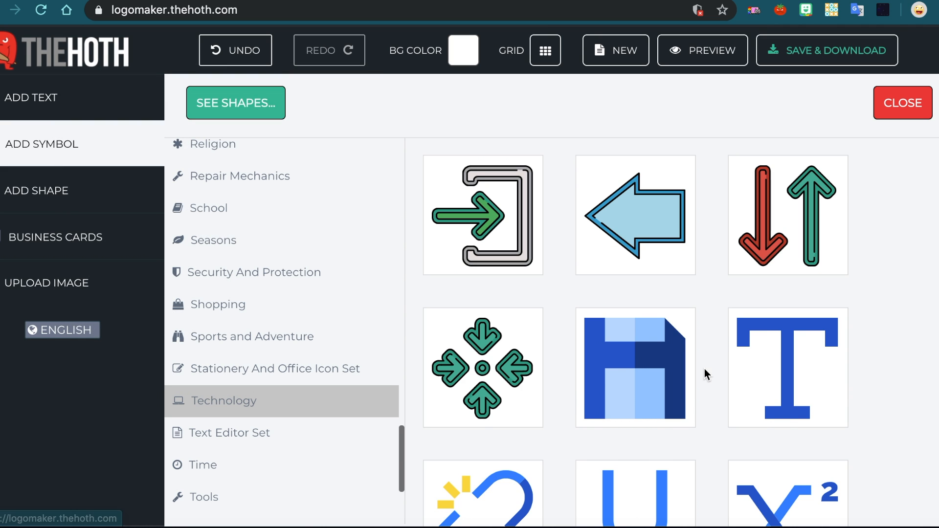
Insert the smartwatch symbol from the Technology set and place it over the left part of the text.
{"action": "scroll", "coordinate": [704, 370], "scroll_direction": "down", "scroll_amount": 5}
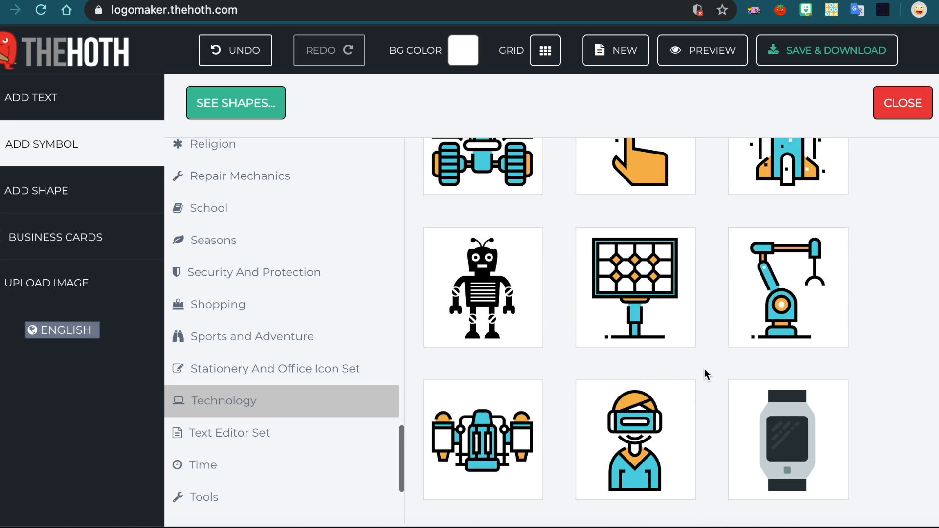
{"action": "scroll", "coordinate": [473, 354], "scroll_direction": "down", "scroll_amount": 3}
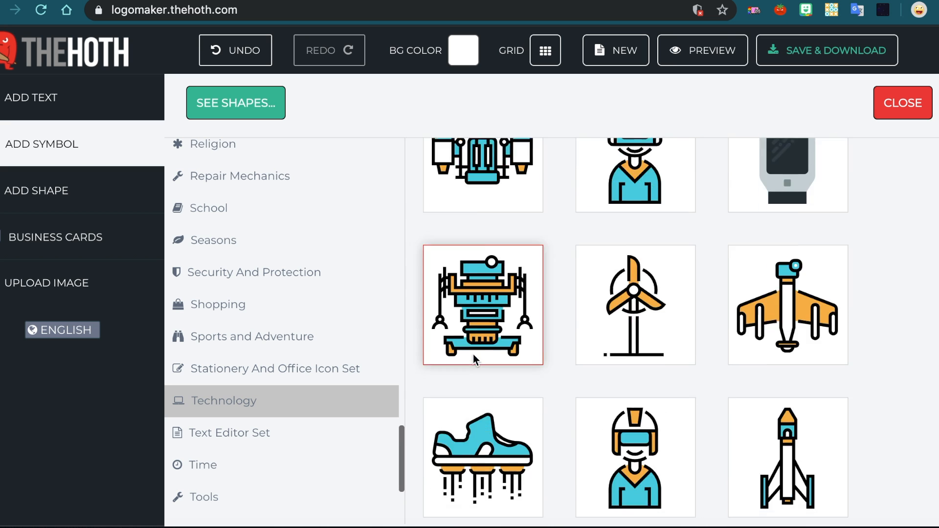
{"action": "scroll", "coordinate": [474, 354], "scroll_direction": "up", "scroll_amount": 2}
{"action": "scroll", "coordinate": [516, 323], "scroll_direction": "down", "scroll_amount": 2}
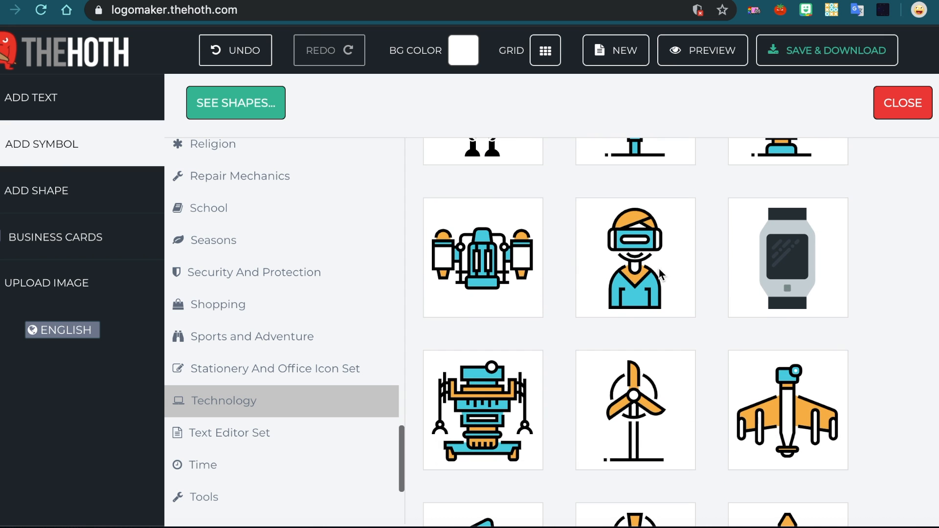
{"action": "left_click", "coordinate": [827, 260]}
{"action": "left_click_drag", "start_coordinate": [585, 327], "coordinate": [522, 254]}
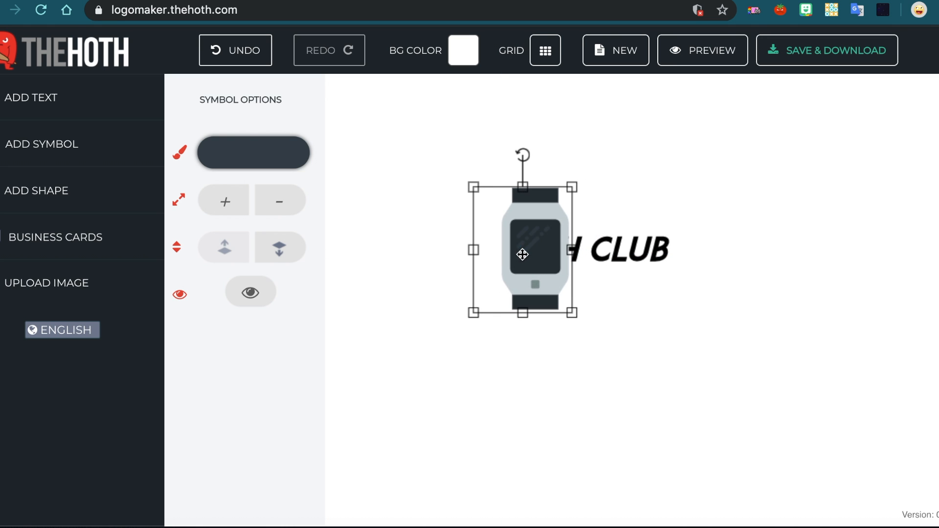
Send the smartwatch symbol backwards behind the text.
{"action": "right_click", "coordinate": [522, 254]}
{"action": "left_click", "coordinate": [705, 313]}
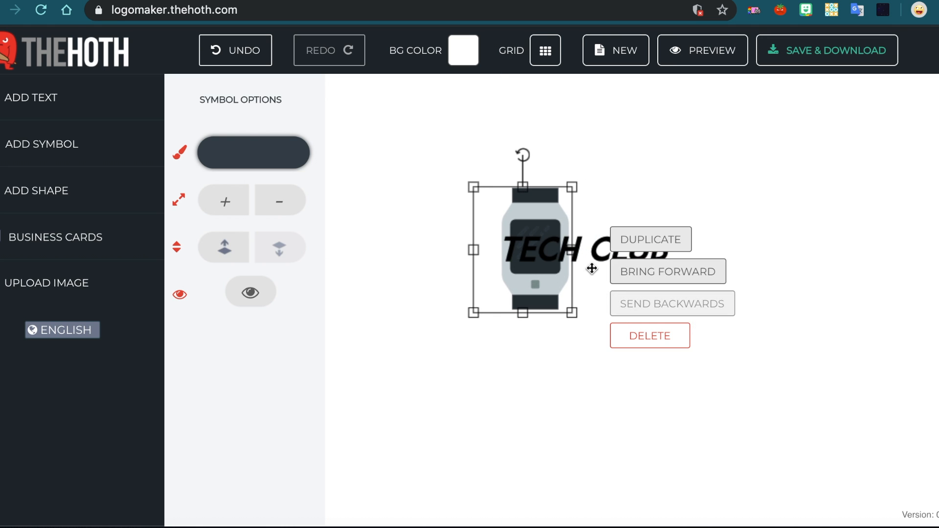
Change the TECH CLUB text colour to blue #3148e0.
{"action": "left_click", "coordinate": [536, 259]}
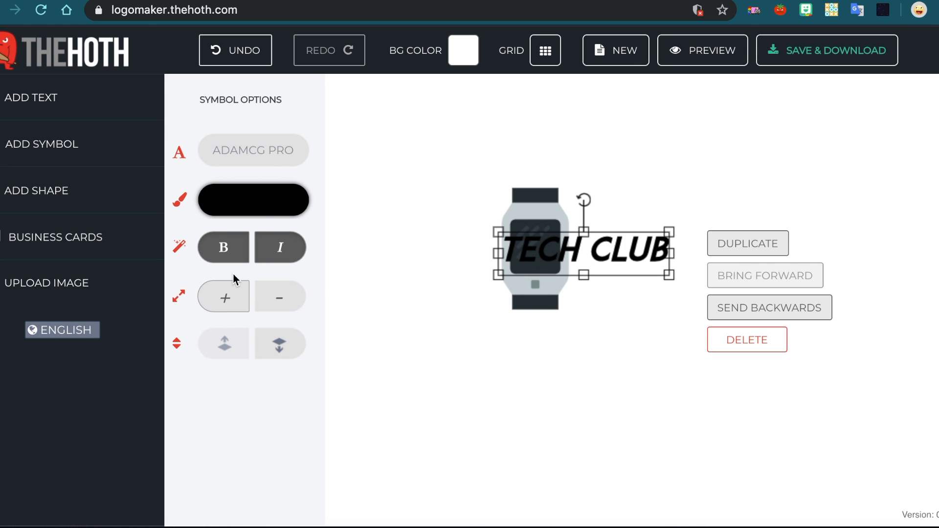
{"action": "left_click", "coordinate": [262, 200]}
{"action": "left_click", "coordinate": [414, 251]}
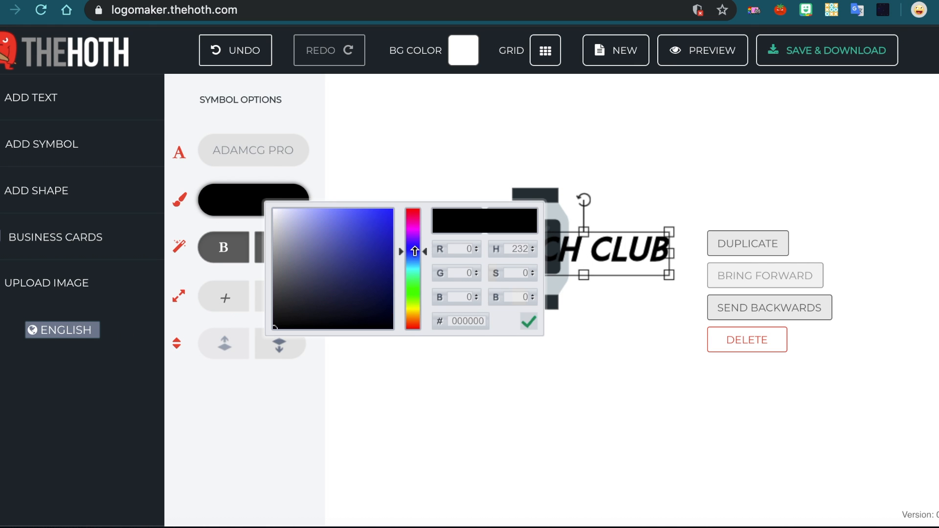
{"action": "left_click", "coordinate": [529, 321]}
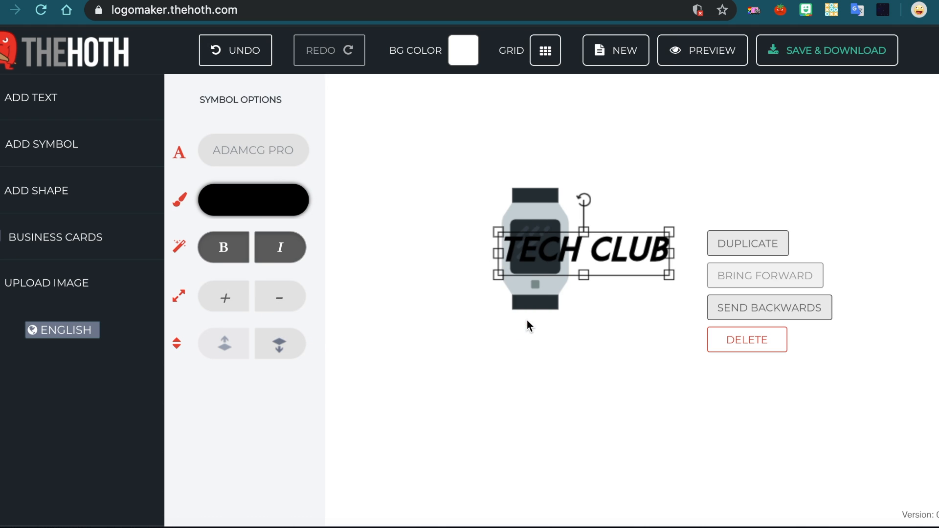
{"action": "left_click", "coordinate": [254, 207]}
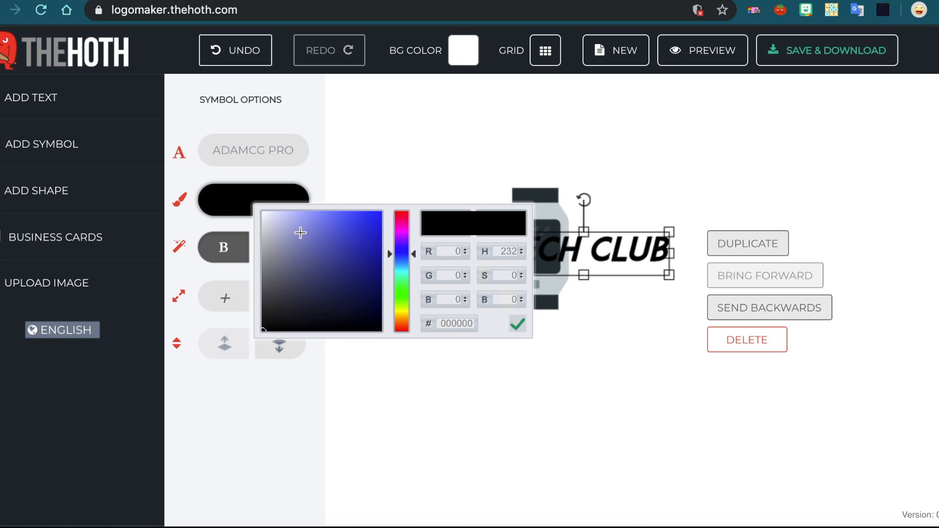
{"action": "left_click_drag", "start_coordinate": [355, 253], "coordinate": [356, 226]}
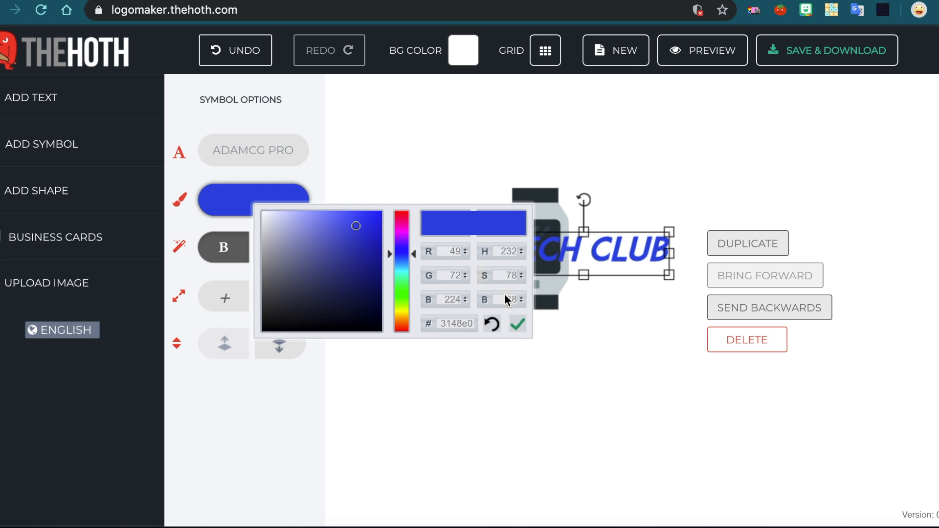
{"action": "left_click", "coordinate": [514, 321]}
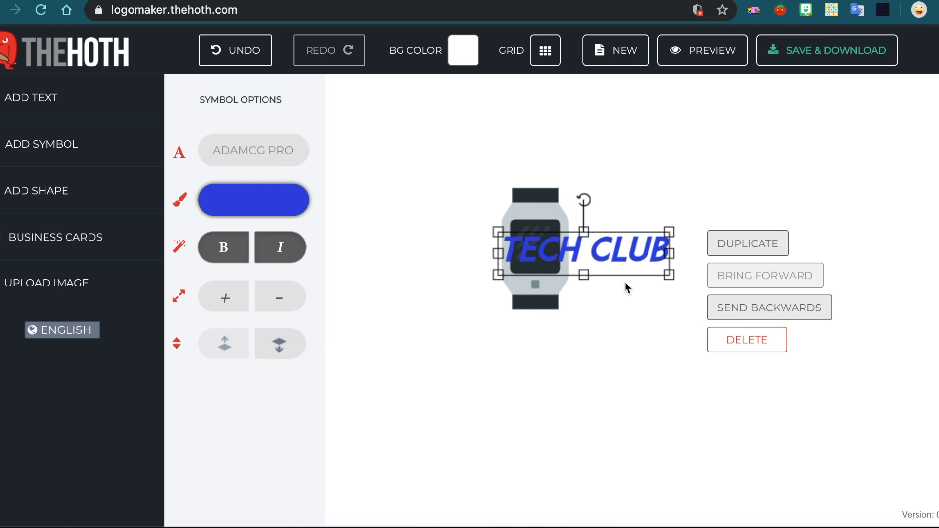
Shorten the text to the initials TC.
{"action": "left_click_drag", "start_coordinate": [624, 255], "coordinate": [565, 252]}
{"action": "left_click", "coordinate": [686, 182]}
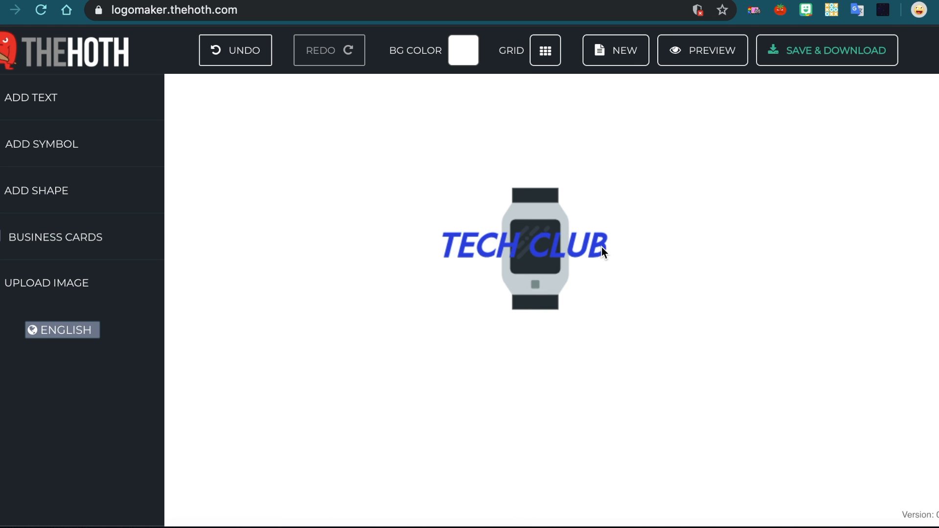
{"action": "left_click", "coordinate": [577, 248]}
{"action": "left_click", "coordinate": [578, 248]}
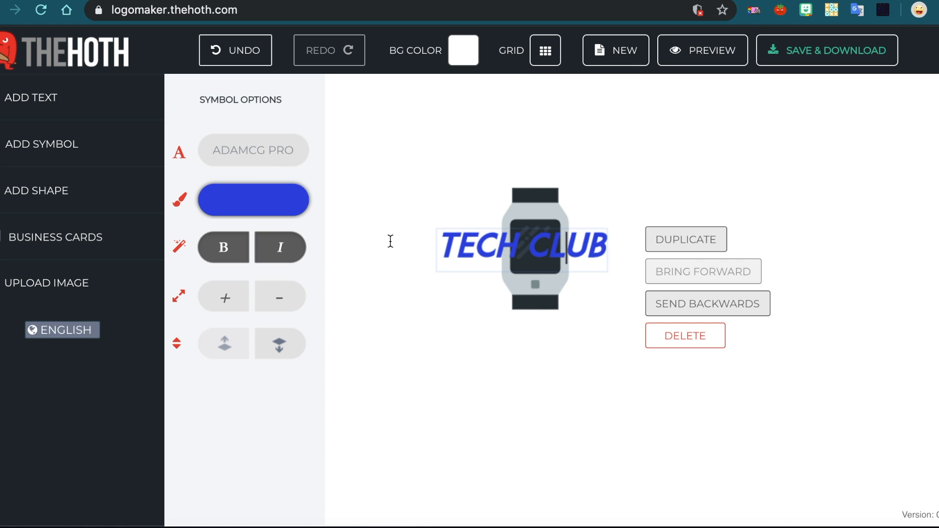
{"action": "left_click", "coordinate": [597, 244]}
{"action": "left_click_drag", "start_coordinate": [602, 246], "coordinate": [544, 241]}
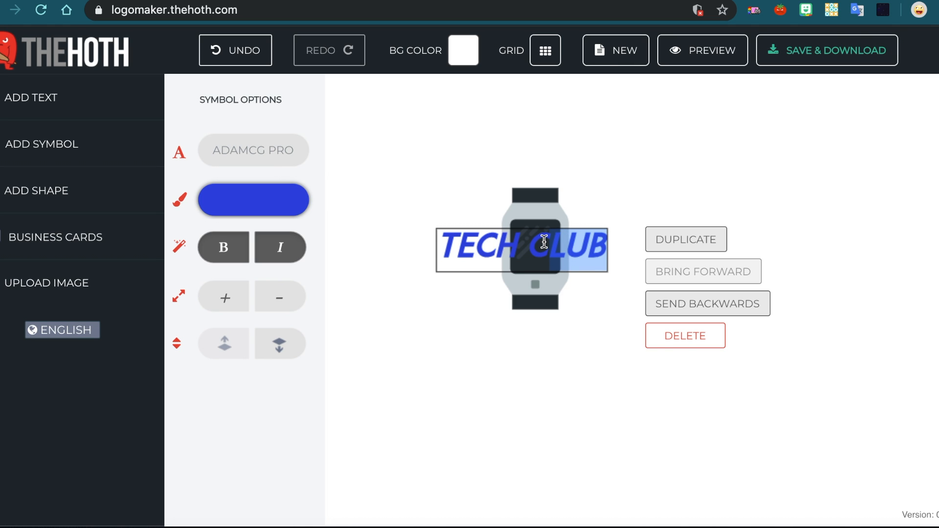
{"action": "key", "text": "BackSpace"}
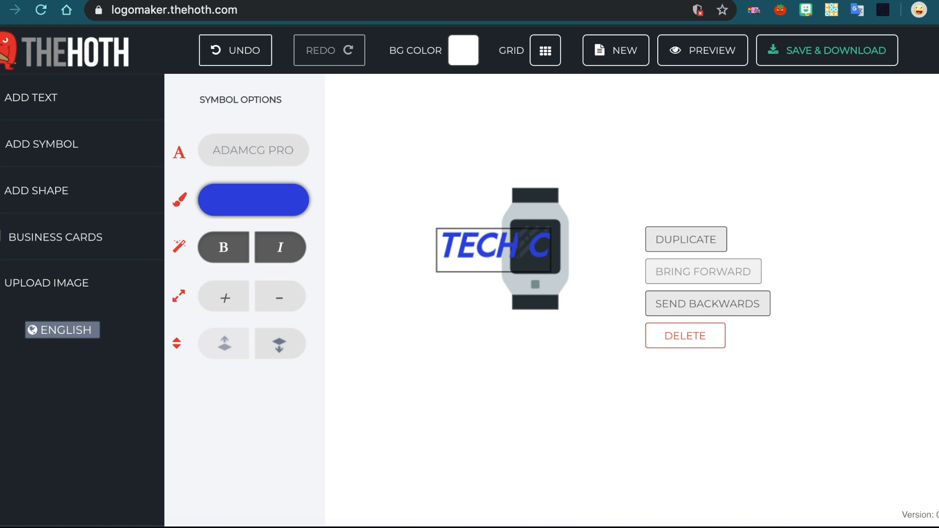
{"action": "key", "text": "BackSpace"}
{"action": "key", "text": "BackSpace"}
{"action": "key", "text": "BackSpace"}
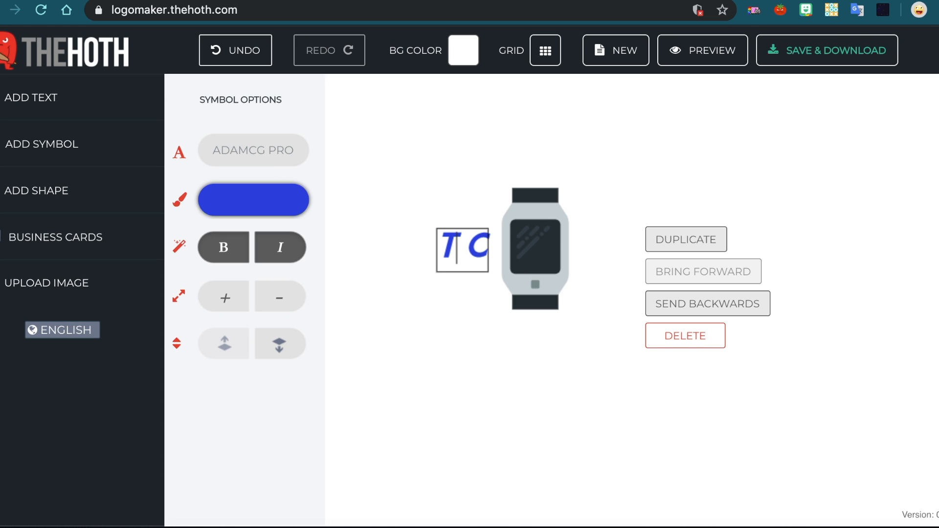
{"action": "key", "text": "Delete"}
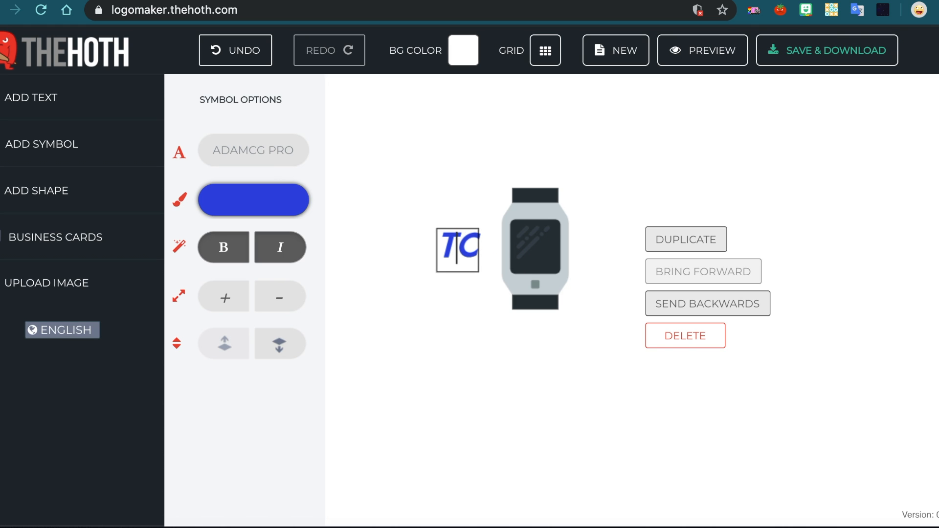
Move the TC text onto the smartwatch's screen.
{"action": "left_click", "coordinate": [504, 235]}
{"action": "left_click", "coordinate": [465, 240]}
{"action": "left_click_drag", "start_coordinate": [463, 240], "coordinate": [540, 243]}
{"action": "left_click", "coordinate": [712, 170]}
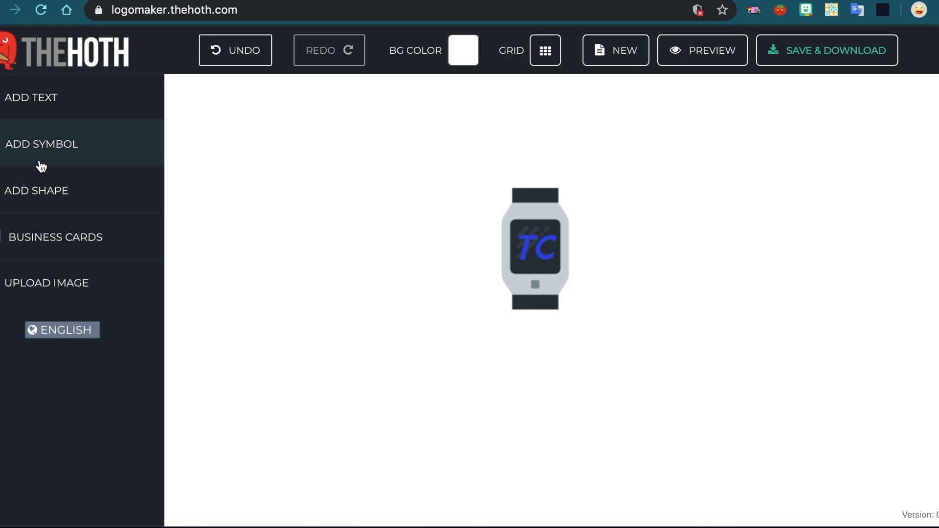
Add a circle shape over the smartwatch and enlarge it to cover the watch.
{"action": "left_click", "coordinate": [70, 199]}
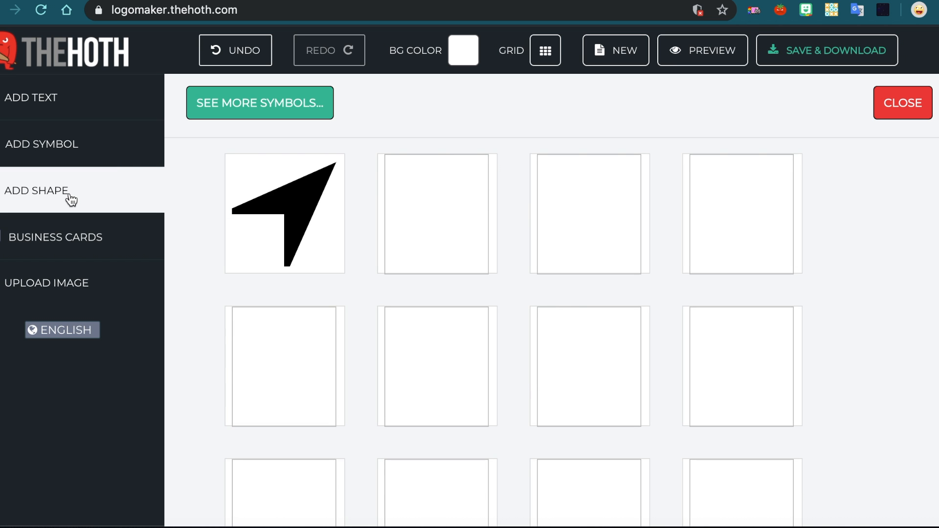
{"action": "scroll", "coordinate": [509, 397], "scroll_direction": "down", "scroll_amount": 2}
{"action": "scroll", "coordinate": [510, 397], "scroll_direction": "down", "scroll_amount": 5}
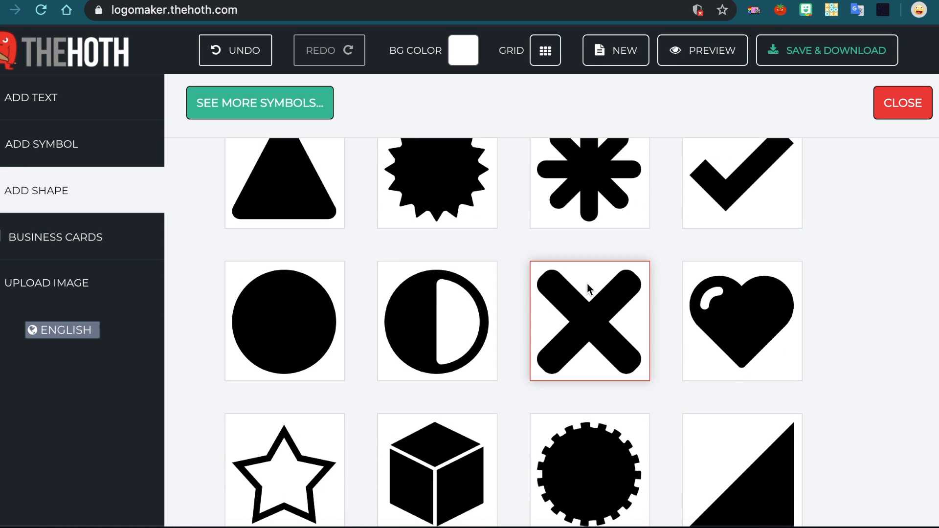
{"action": "left_click", "coordinate": [305, 344]}
{"action": "left_click", "coordinate": [591, 106]}
{"action": "left_click_drag", "start_coordinate": [591, 106], "coordinate": [534, 240]}
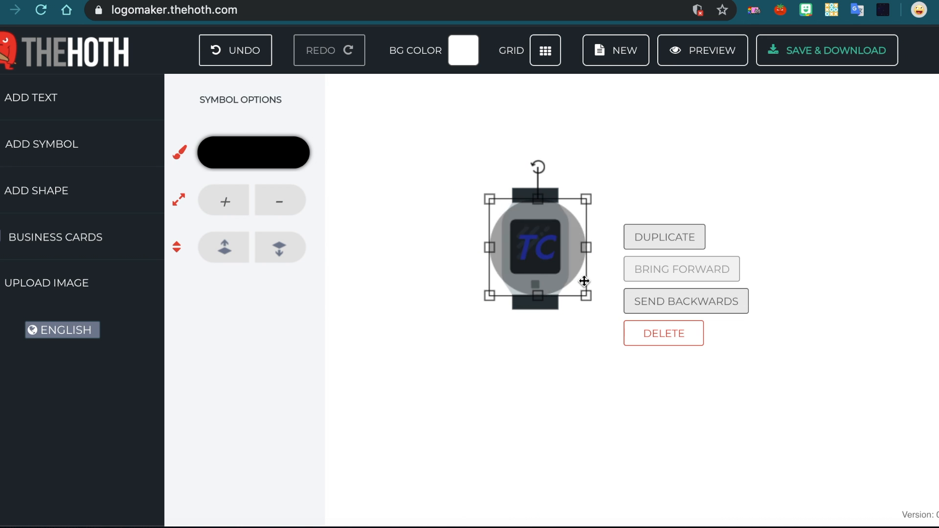
{"action": "left_click_drag", "start_coordinate": [591, 299], "coordinate": [636, 345]}
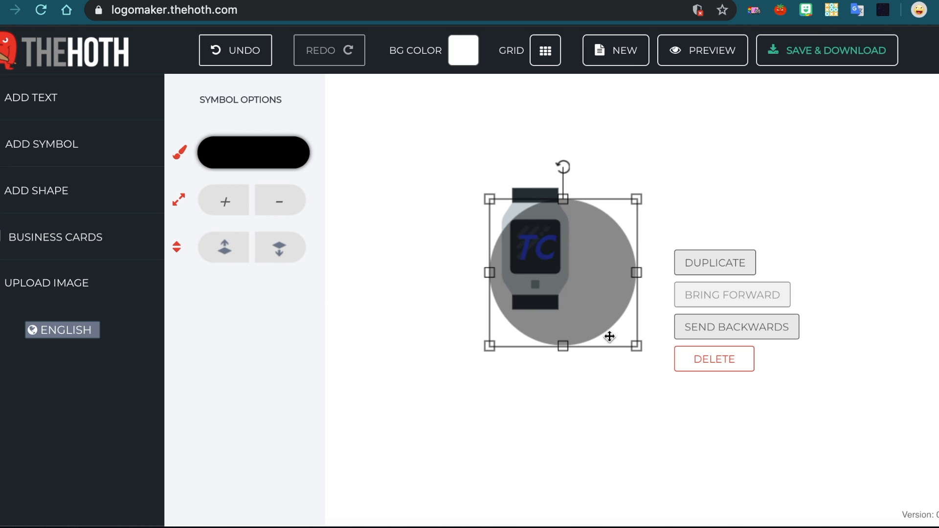
Center the circle on the smartwatch and send it backwards behind the watch.
{"action": "left_click_drag", "start_coordinate": [577, 298], "coordinate": [548, 274]}
{"action": "left_click", "coordinate": [732, 313]}
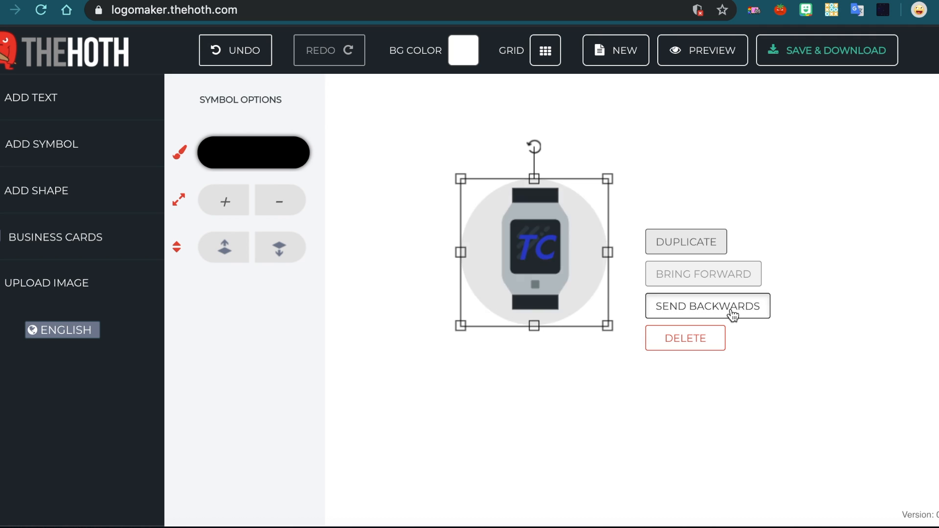
{"action": "left_click", "coordinate": [871, 363]}
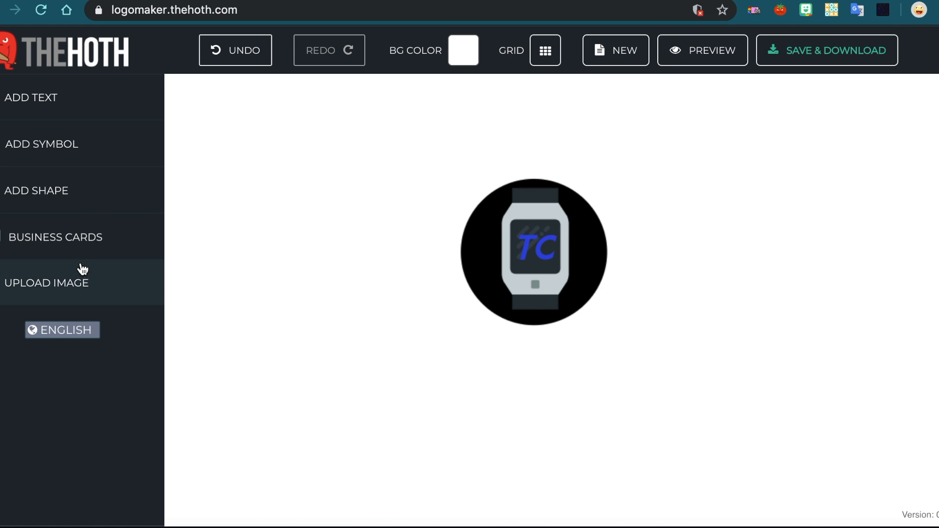
Browse the business card mockups that show the logo, then close the gallery.
{"action": "left_click", "coordinate": [77, 245]}
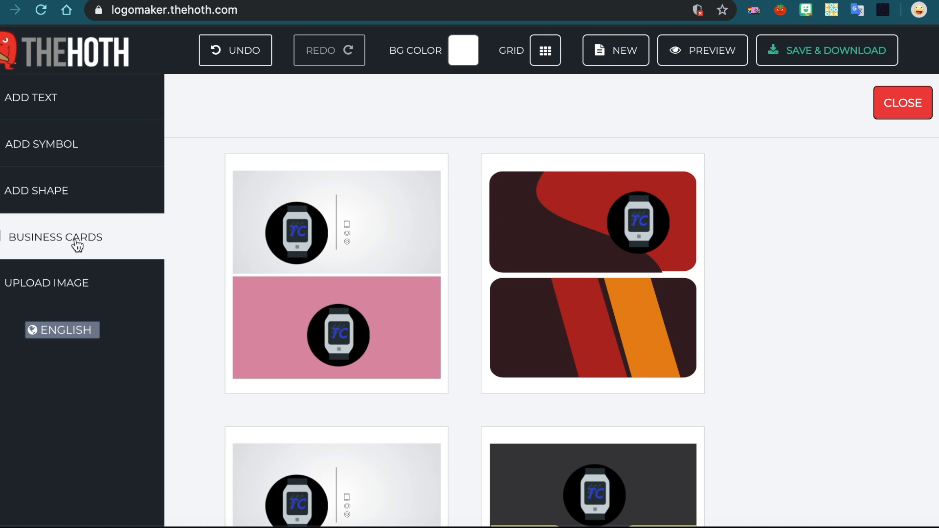
{"action": "scroll", "coordinate": [262, 342], "scroll_direction": "down", "scroll_amount": 15}
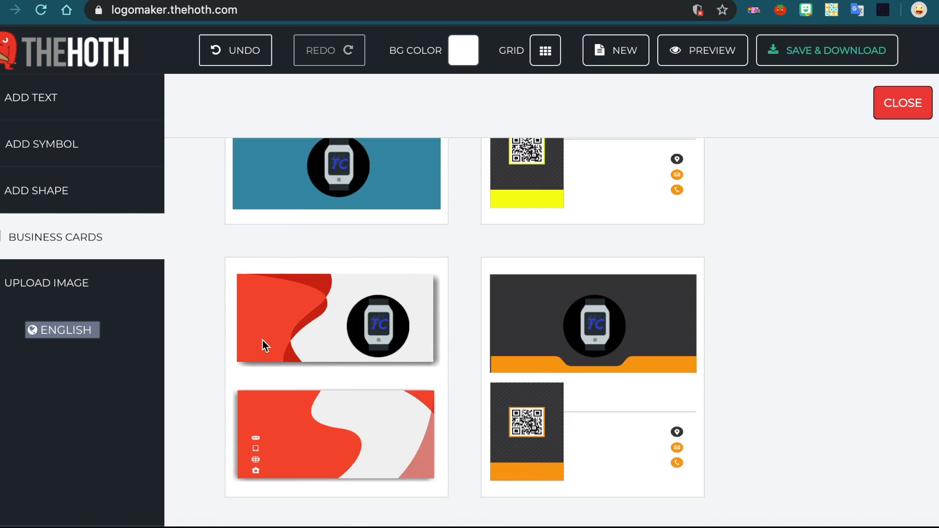
{"action": "scroll", "coordinate": [262, 340], "scroll_direction": "down", "scroll_amount": 10}
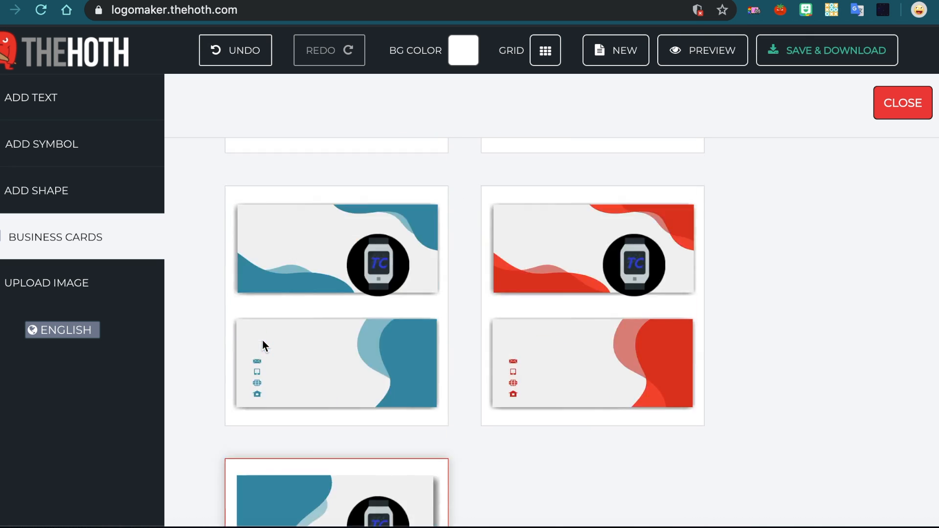
{"action": "scroll", "coordinate": [262, 339], "scroll_direction": "down", "scroll_amount": 5}
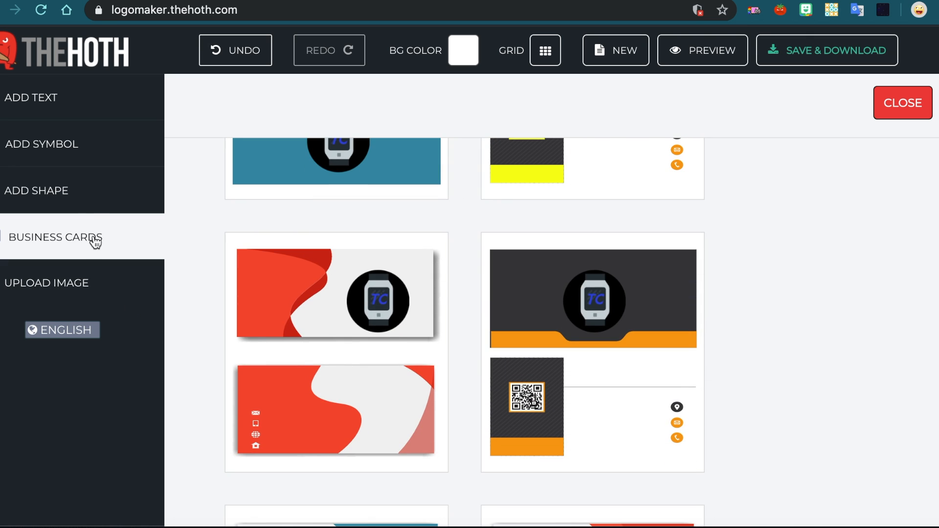
{"action": "left_click", "coordinate": [92, 210]}
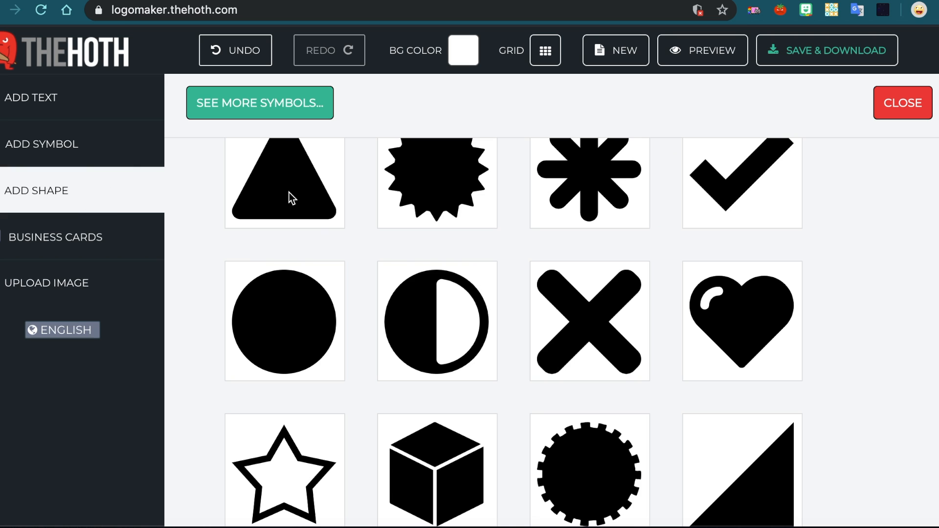
{"action": "left_click", "coordinate": [912, 104]}
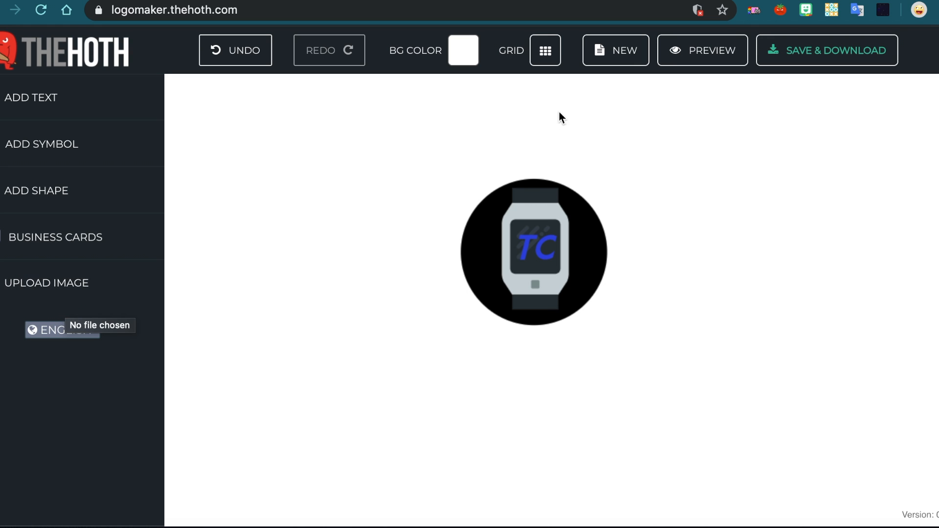
Open the save-and-download dialog and dismiss it without entering an email.
{"action": "left_click", "coordinate": [787, 46]}
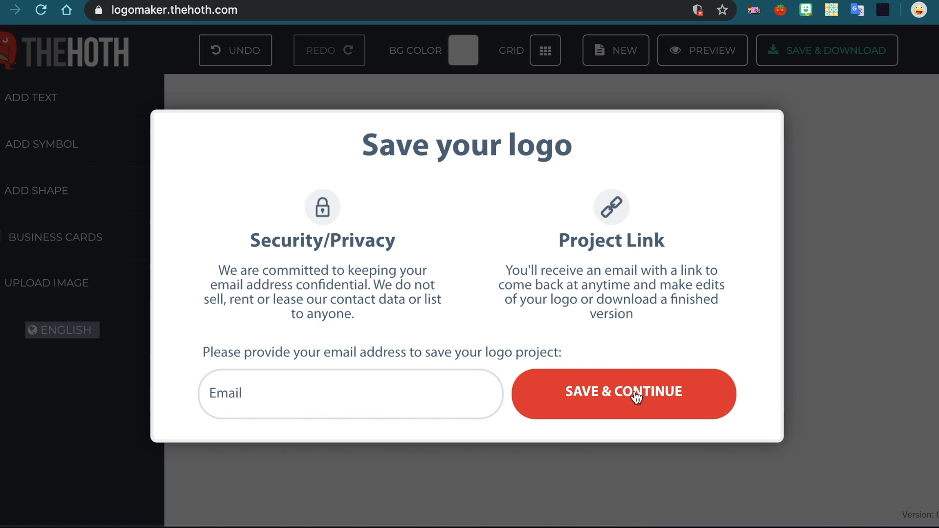
{"action": "left_click", "coordinate": [816, 200]}
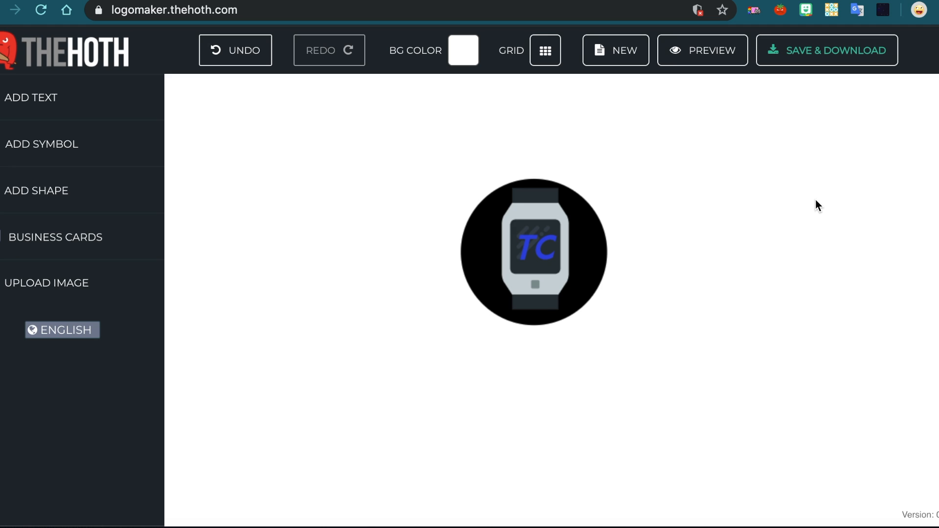